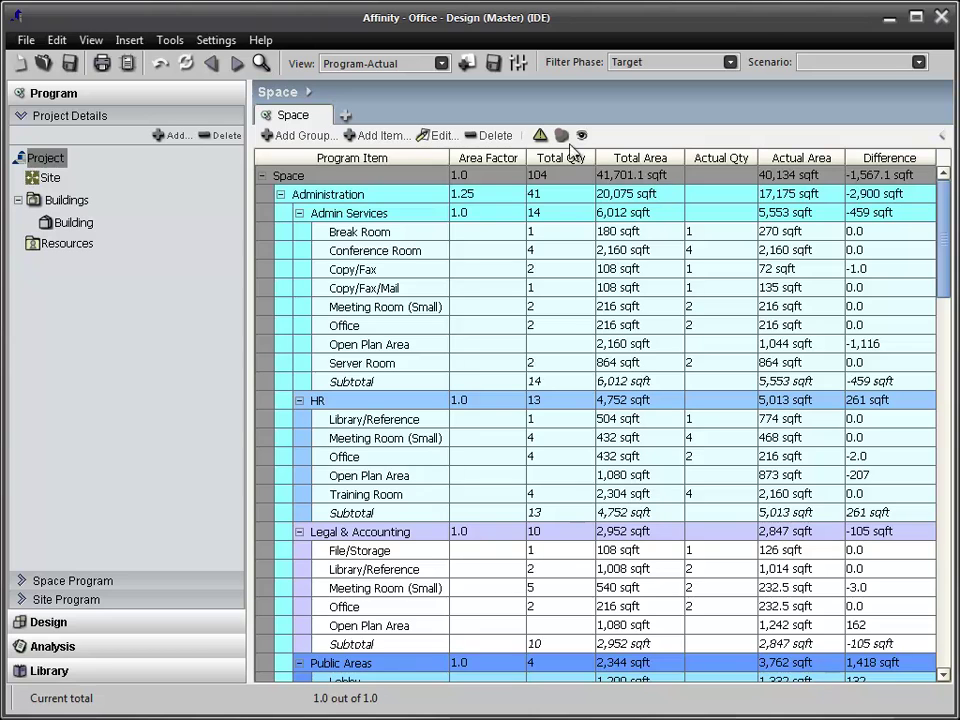
Step: Flag off-target program items, then show the Design project tree with Site, Building and Stories 1–6
click(538, 136)
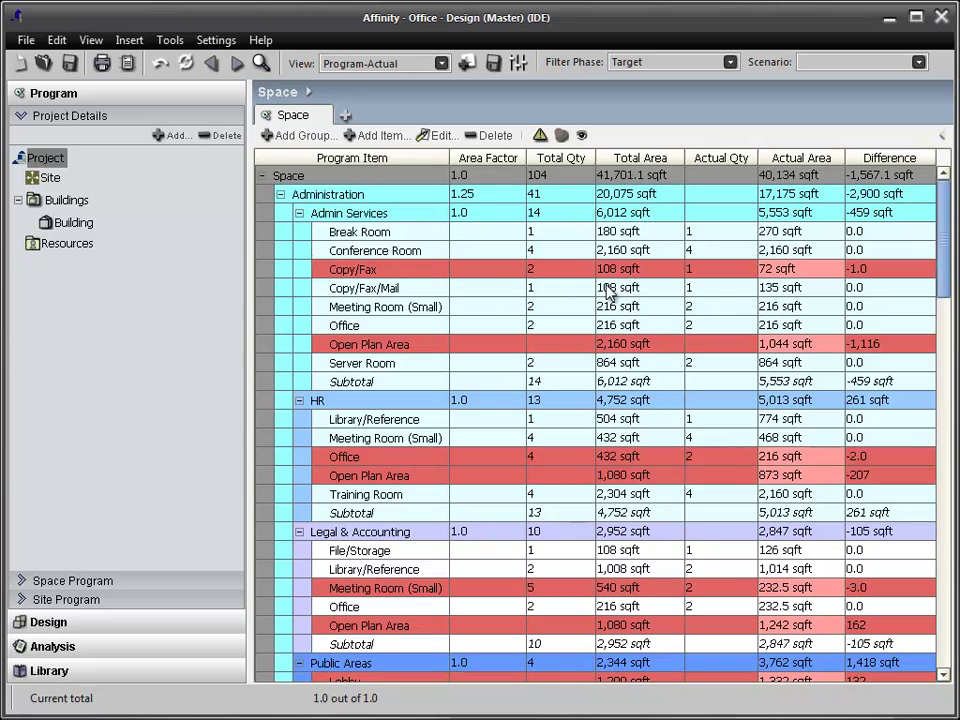
drag(950, 262, 880, 240)
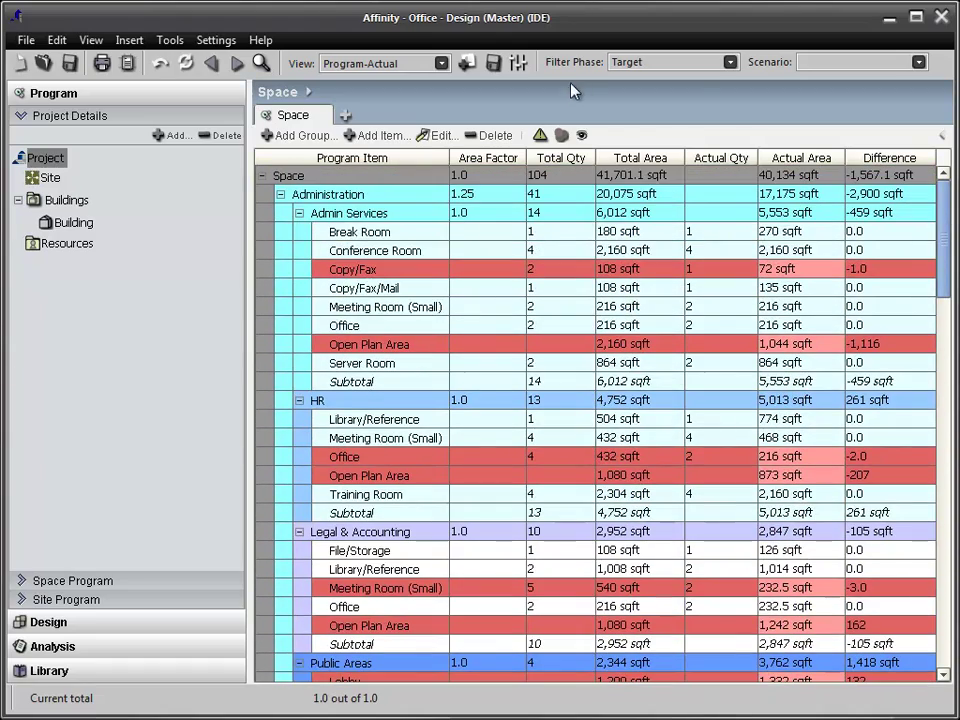
click(48, 622)
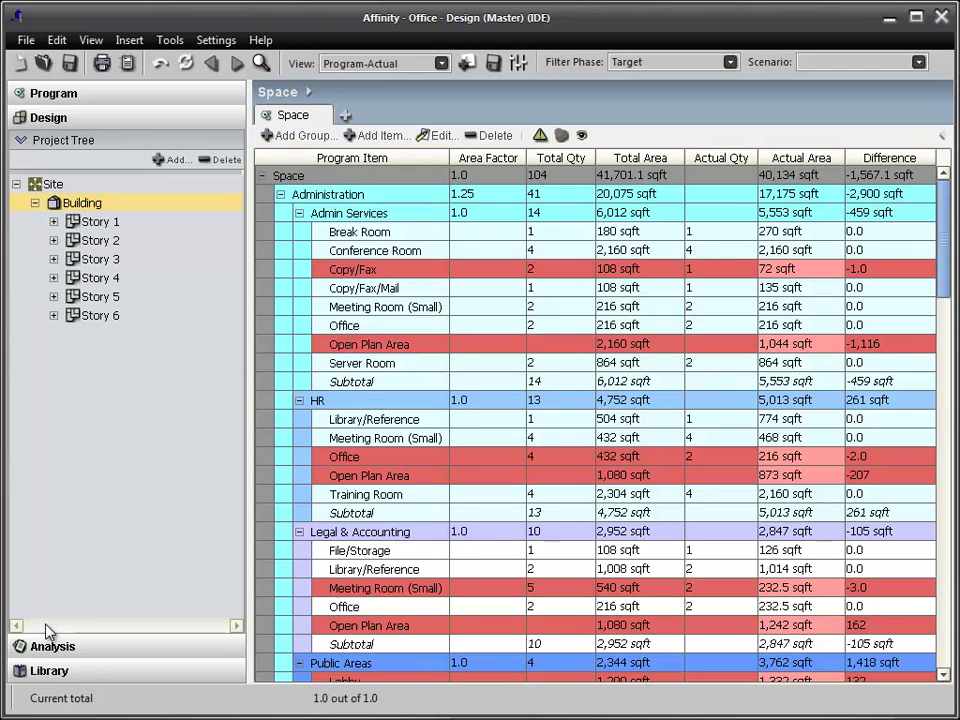
Step: Preview the Story 1 space plan diagram, then return to the whole-building level
double_click(108, 223)
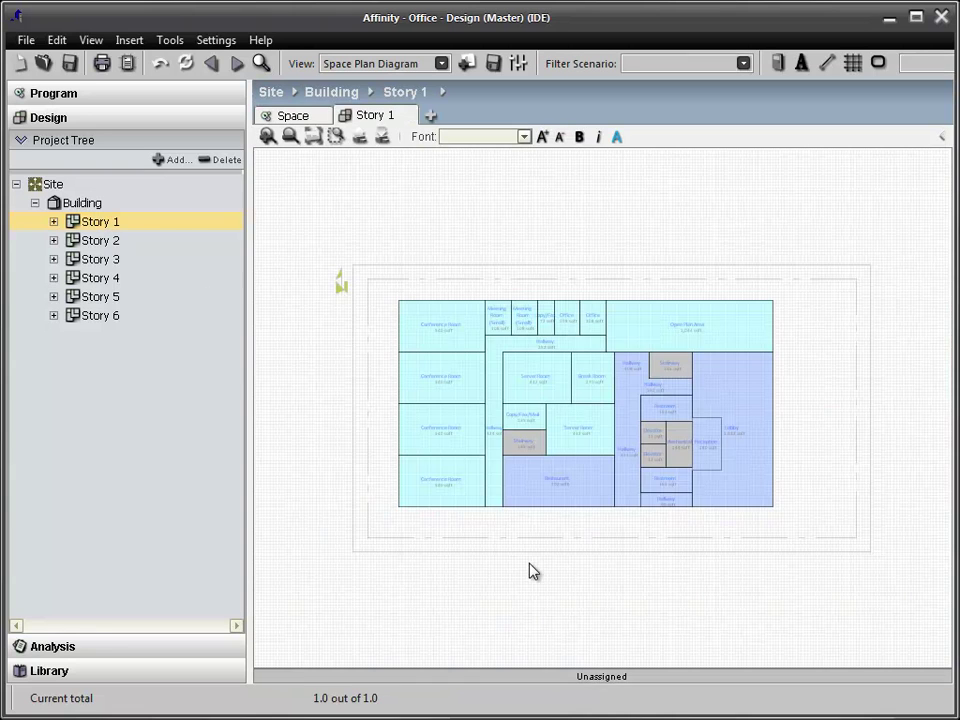
scroll(579, 460, up, 2)
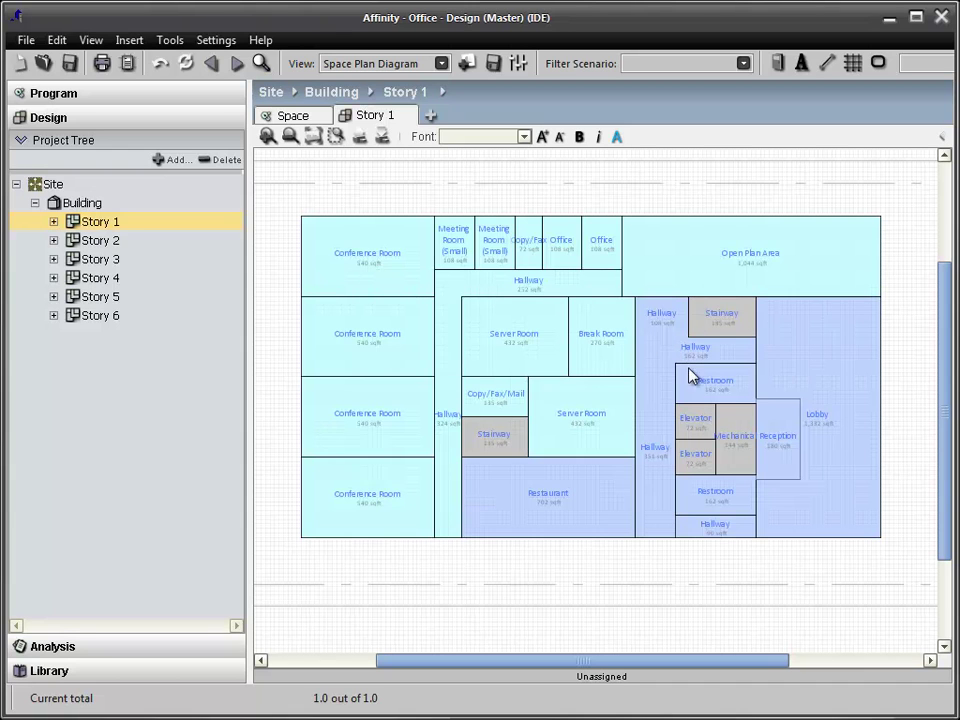
click(338, 93)
Step: Show the building as a 3D render and orbit it to an elevated angle
click(440, 63)
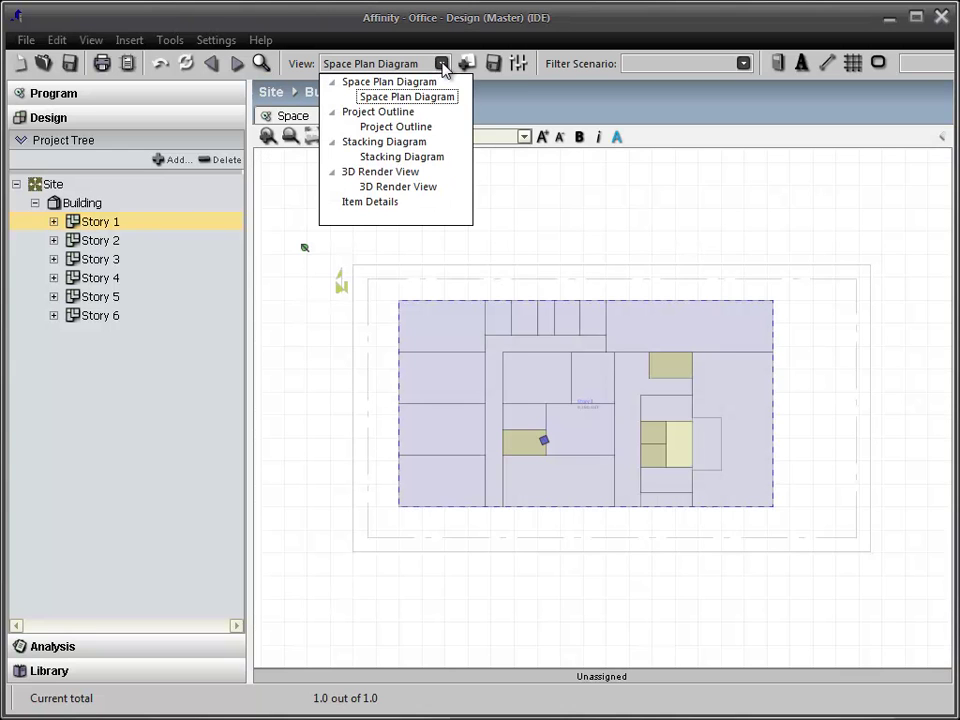
click(402, 188)
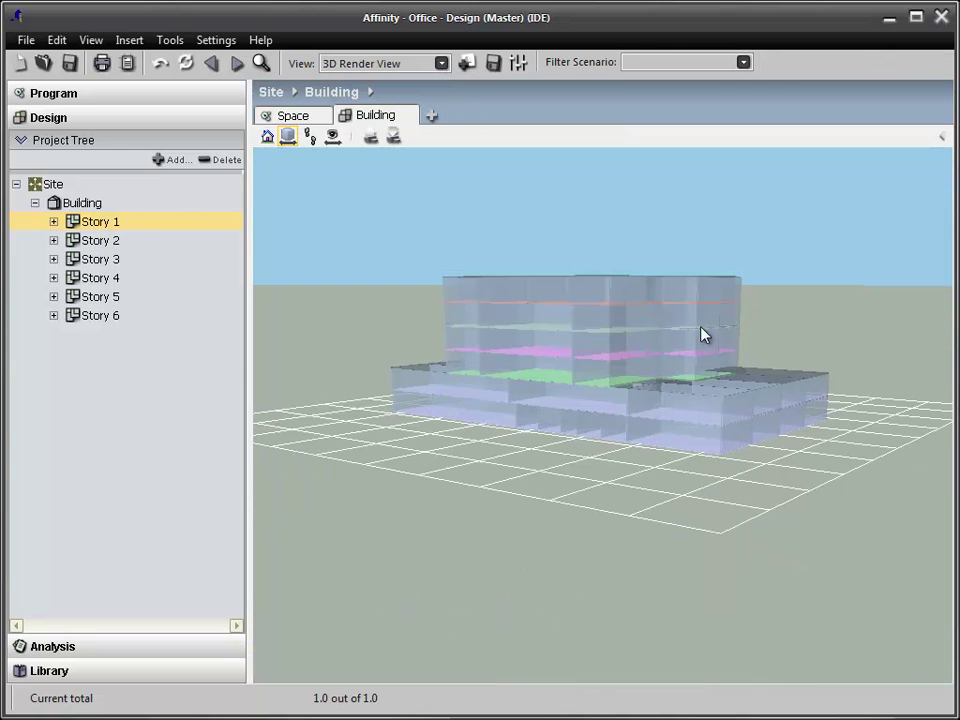
drag(683, 243, 773, 371)
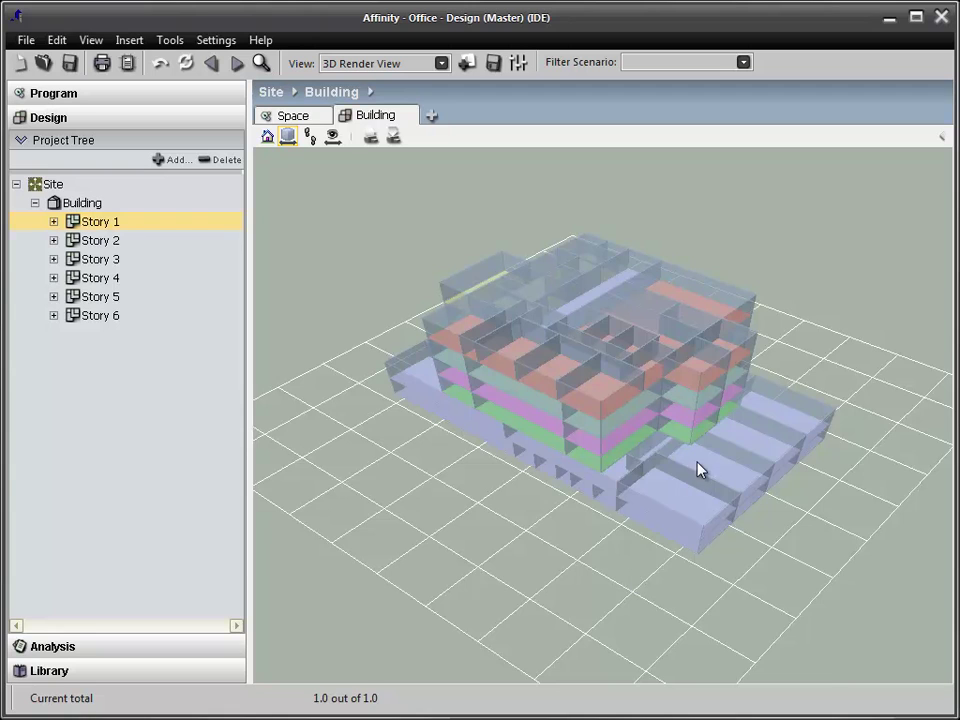
scroll(700, 470, up, 3)
scroll(620, 393, up, 2)
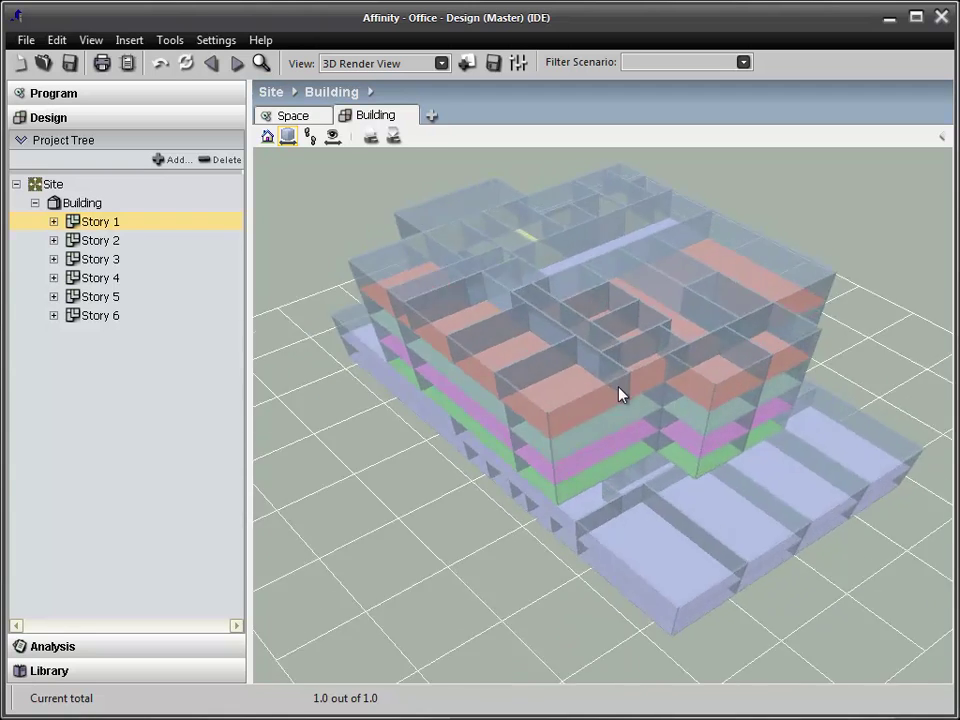
drag(620, 393, 521, 251)
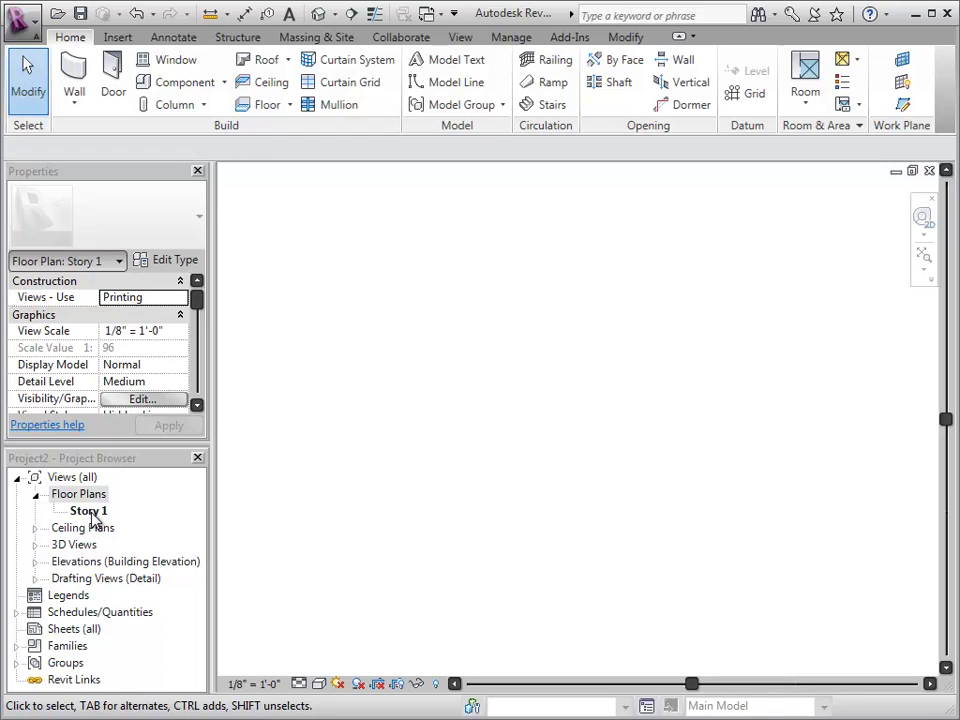
Step: Select the Story 1 floor plan and bring up the Add-Ins tools with Affinity's commands
click(89, 511)
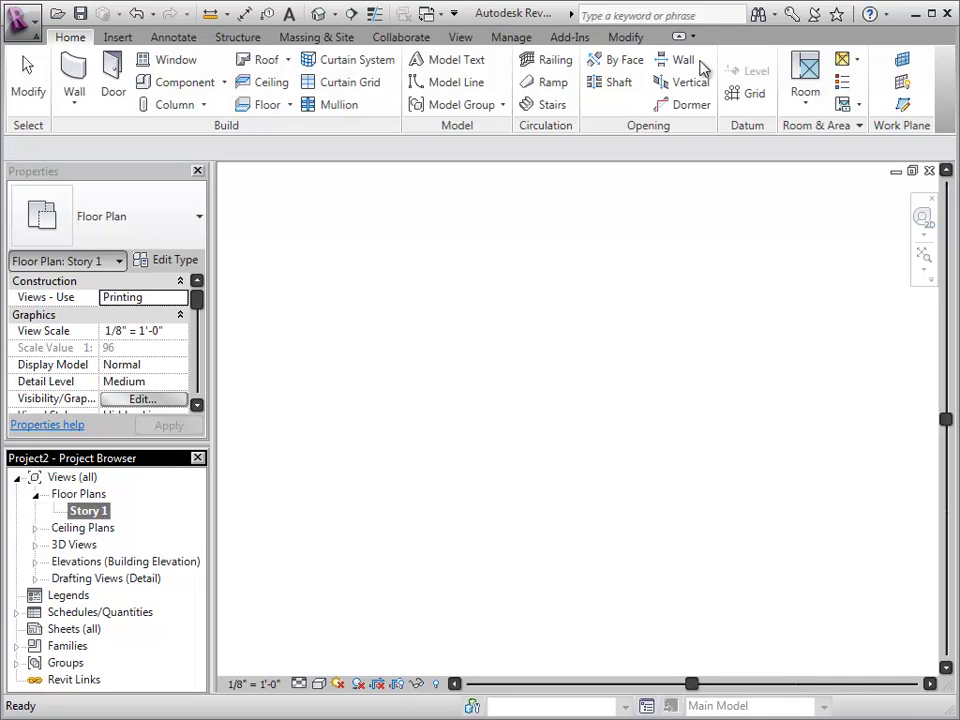
click(564, 40)
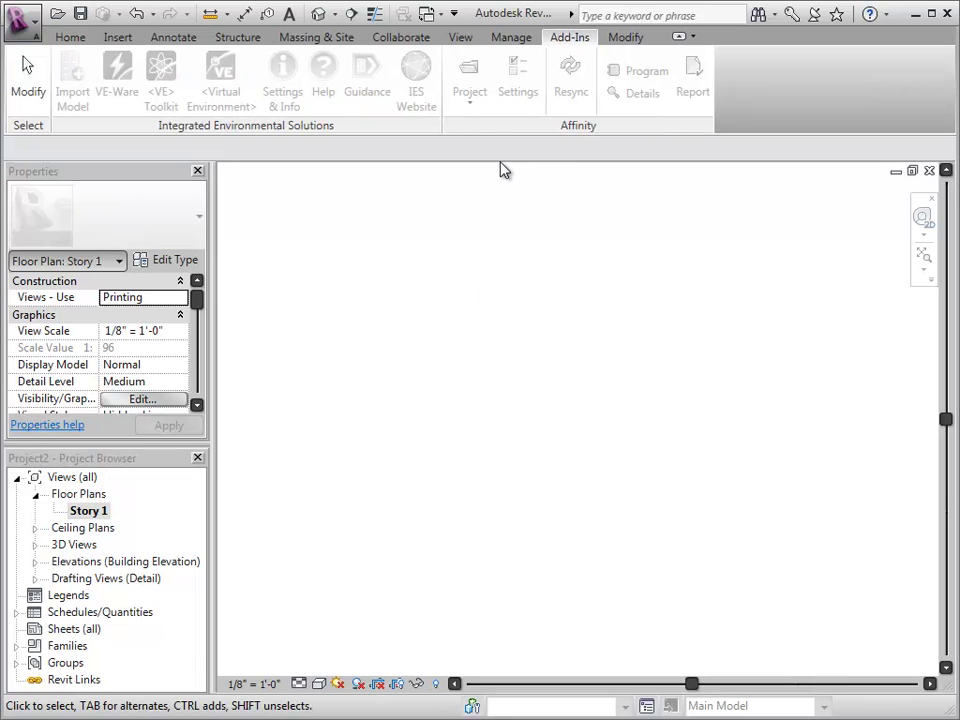
Step: Load the Affinity project file 'Office - Design (Master)' from the Desktop
click(479, 108)
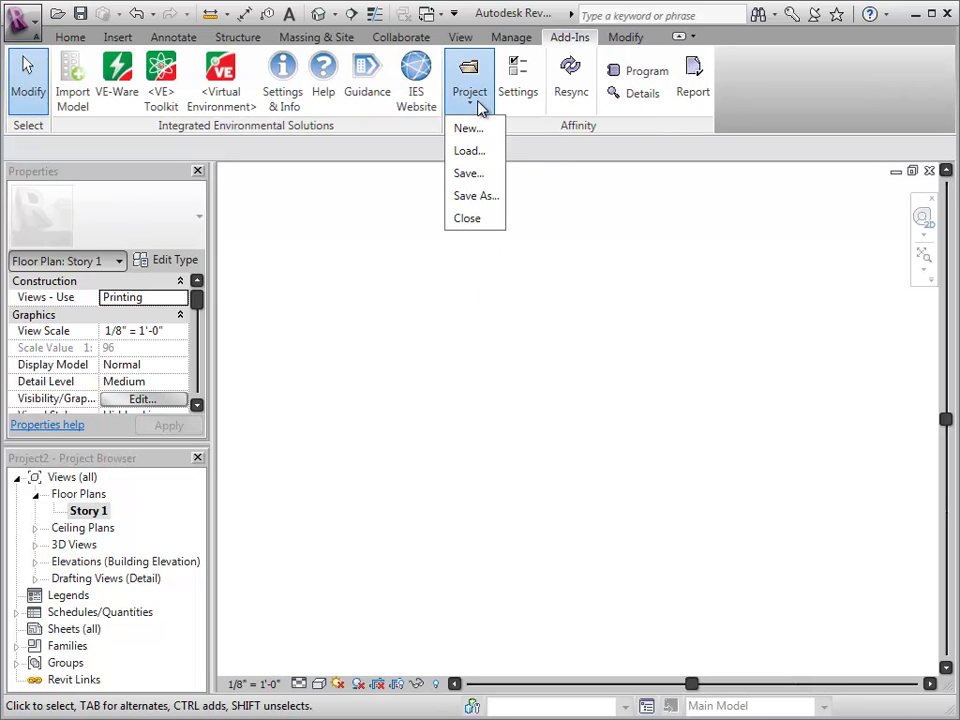
click(480, 154)
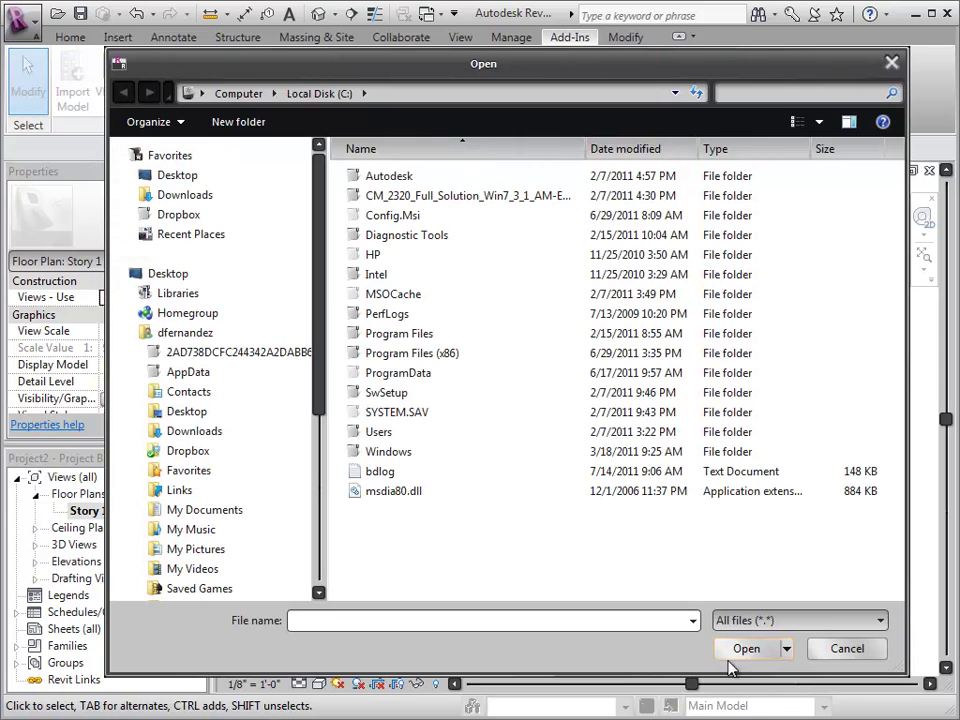
click(180, 275)
scroll(888, 410, down, 3)
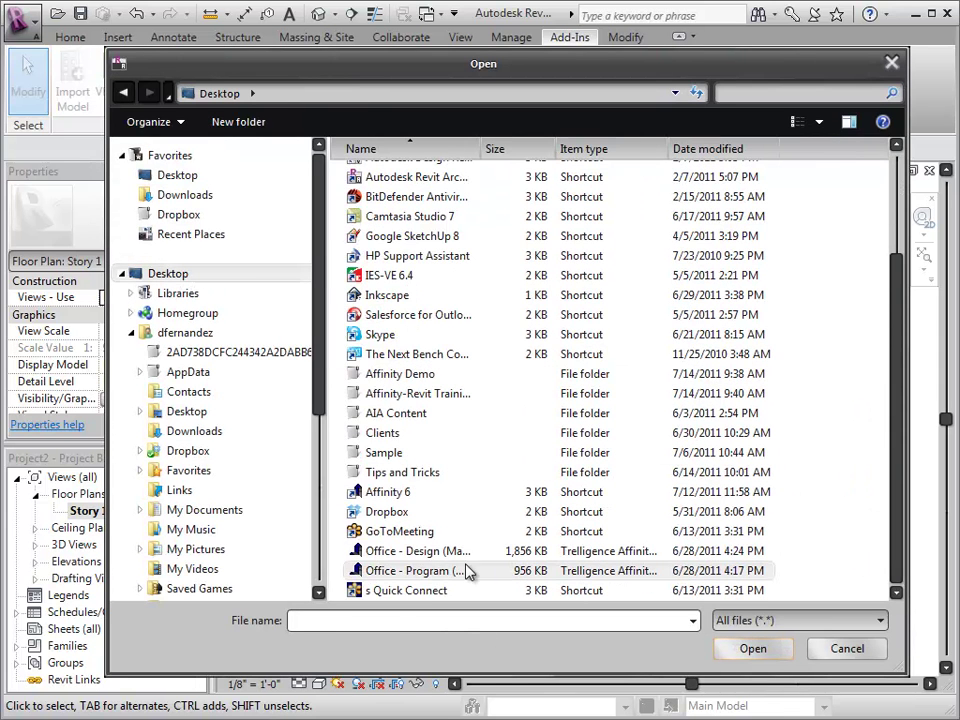
click(437, 552)
click(752, 652)
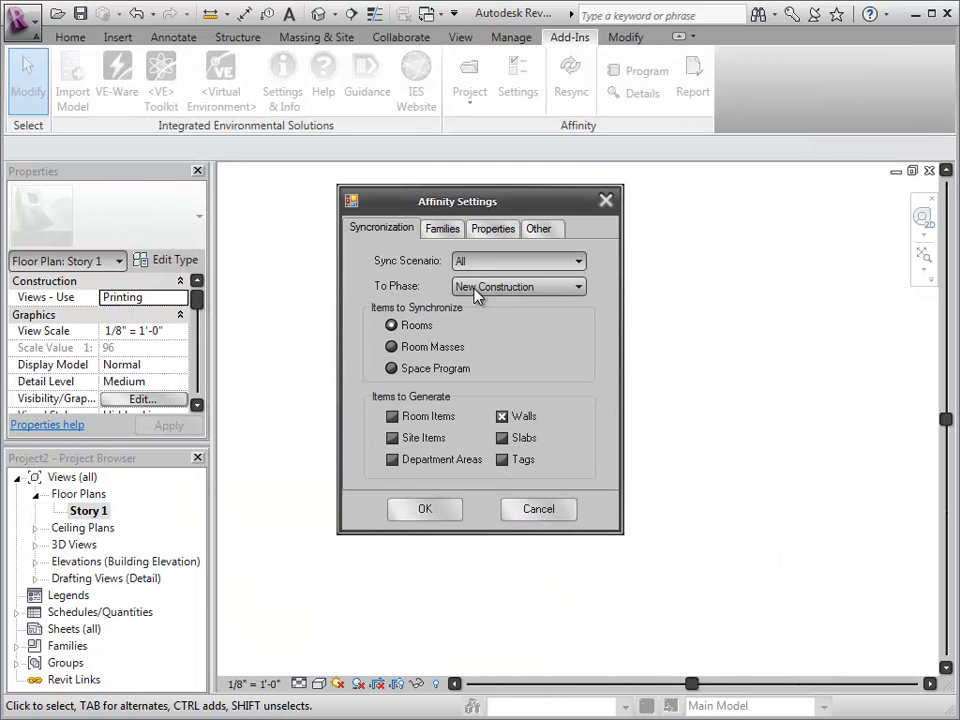
Step: Leave room item generation off and confirm the Affinity link settings
click(440, 418)
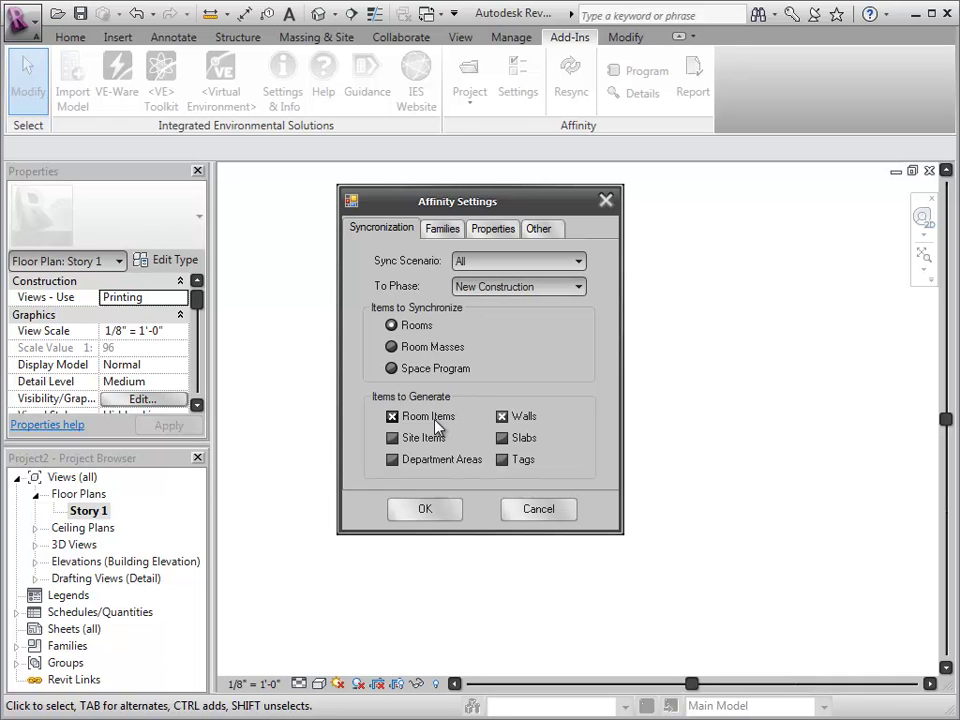
click(436, 420)
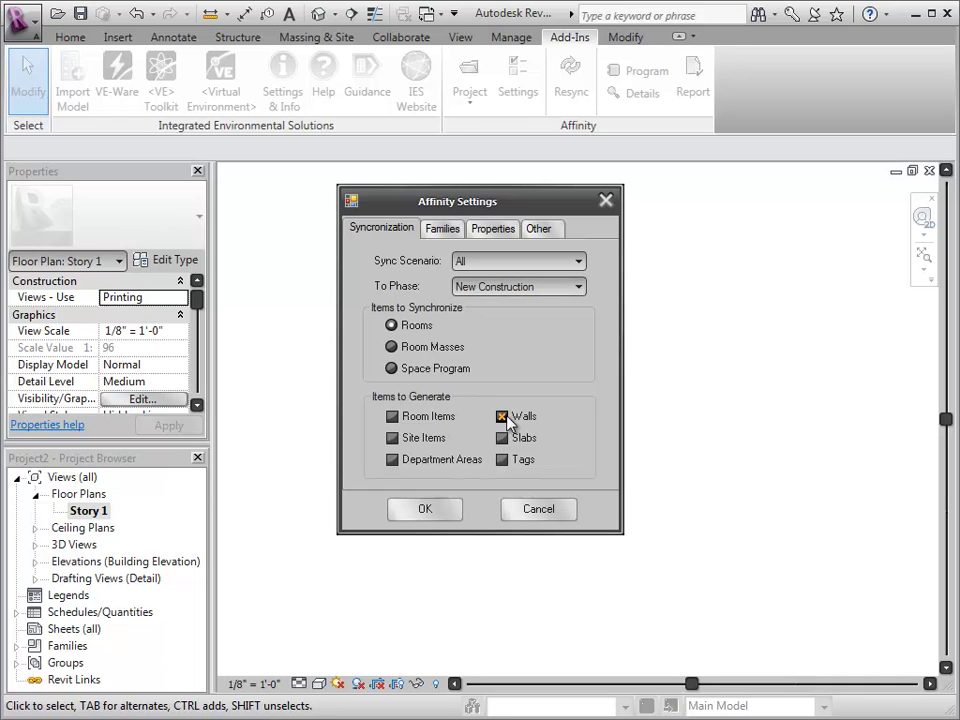
click(440, 512)
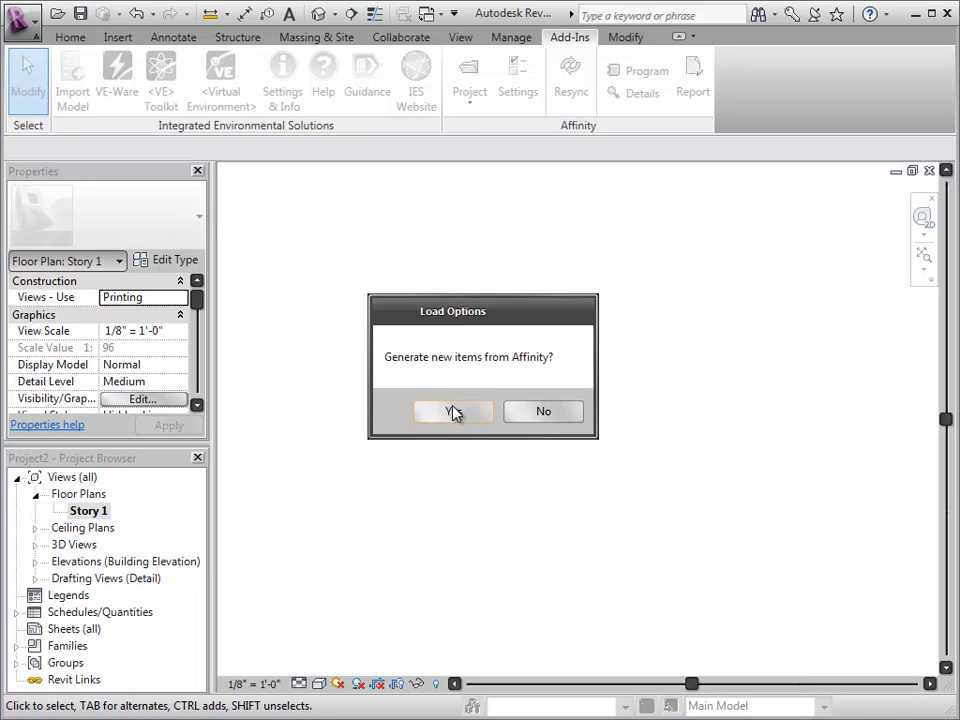
Step: Accept generating new items from Affinity, review the synchronization log, and close it
click(452, 411)
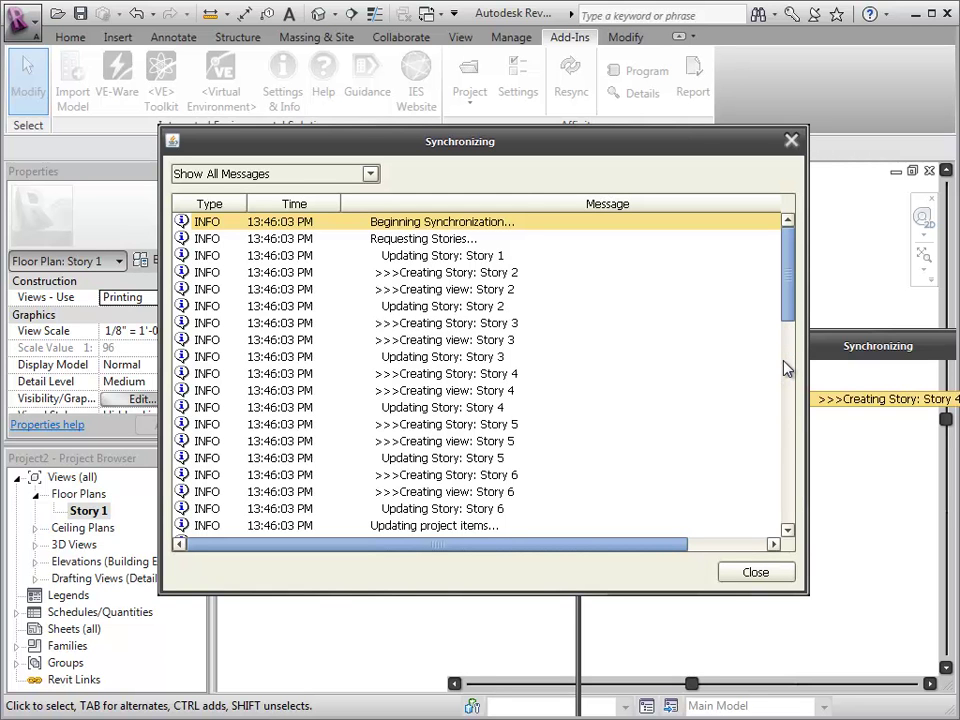
scroll(791, 253, down, 1)
drag(791, 253, 780, 544)
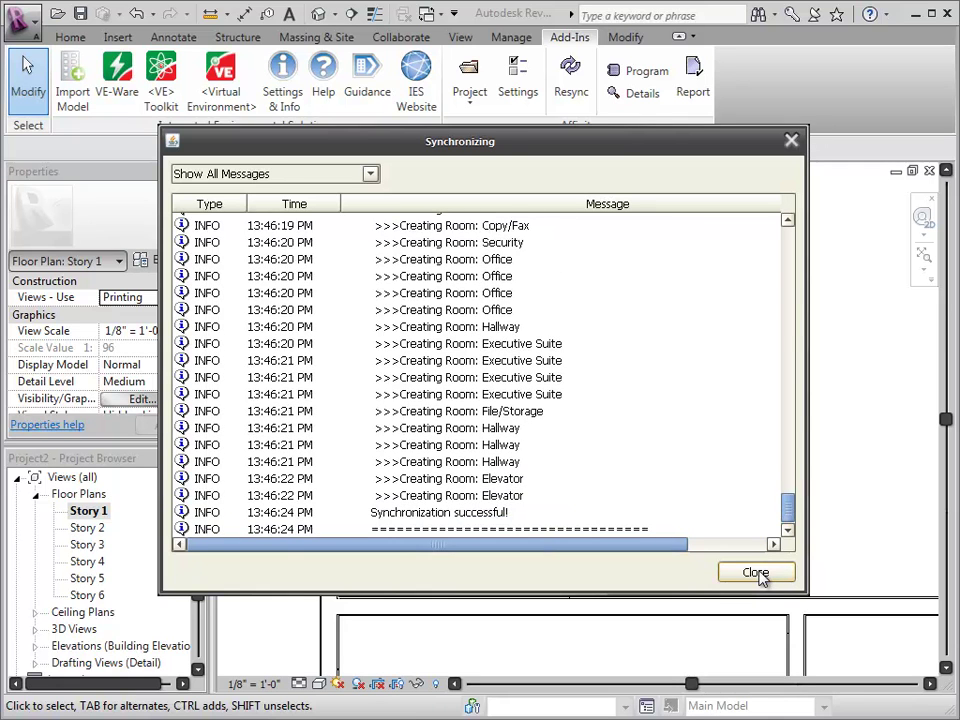
click(756, 574)
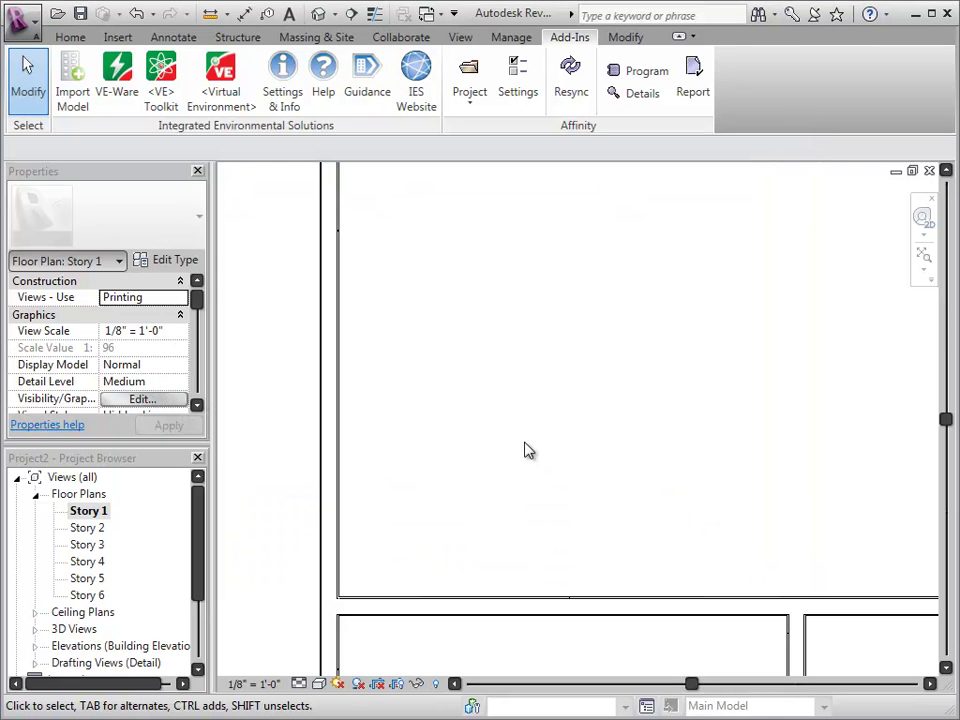
Step: Open the Story 3 floor plan from the Project Browser
scroll(343, 330, down, 8)
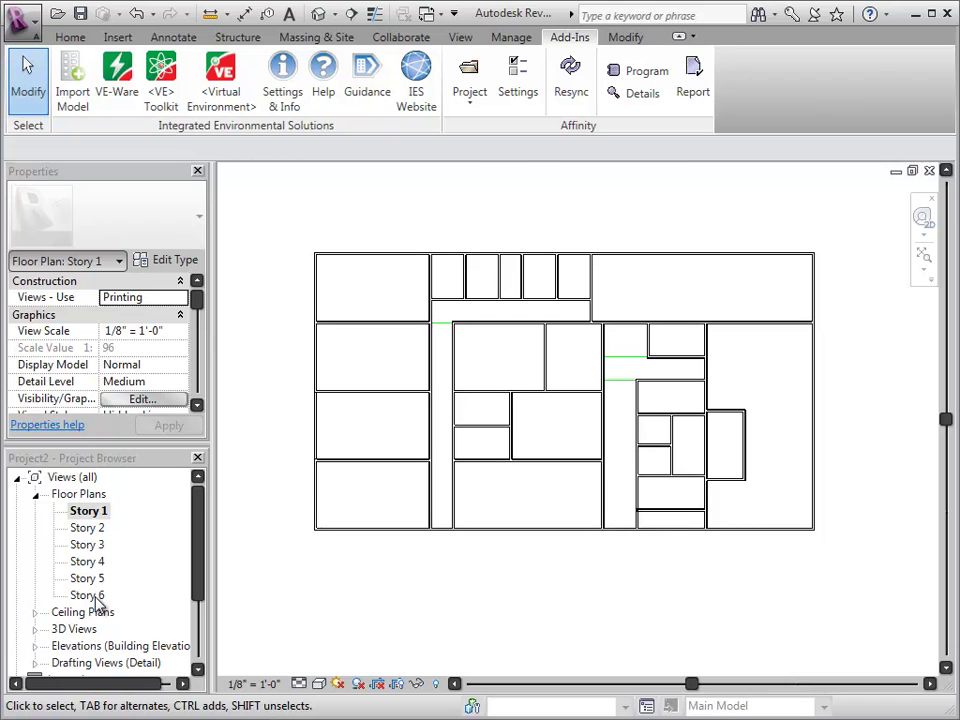
double_click(99, 529)
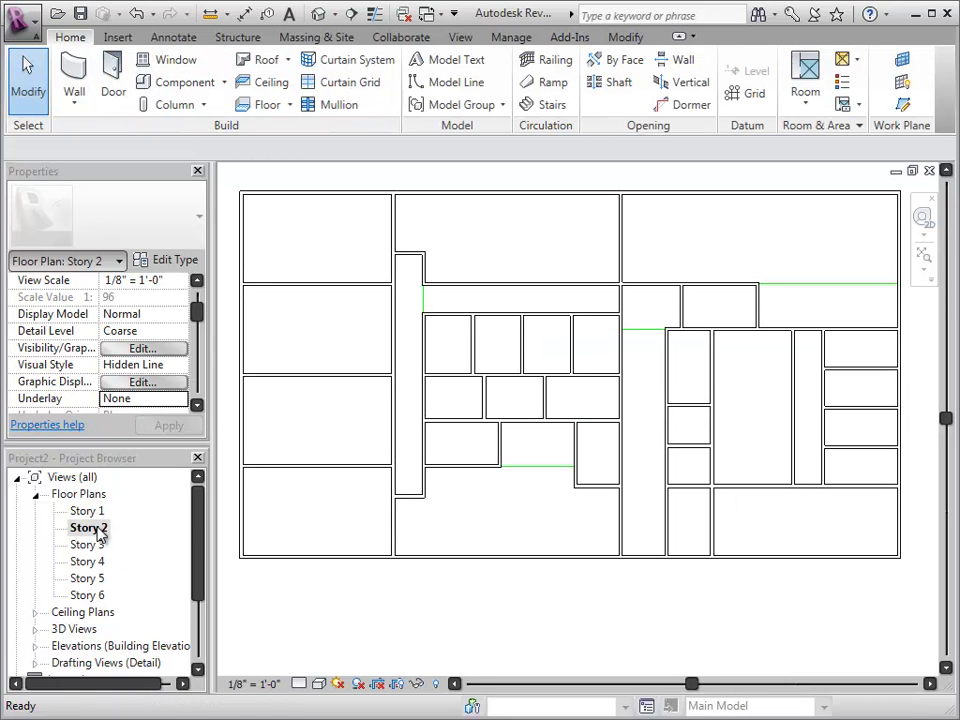
double_click(90, 547)
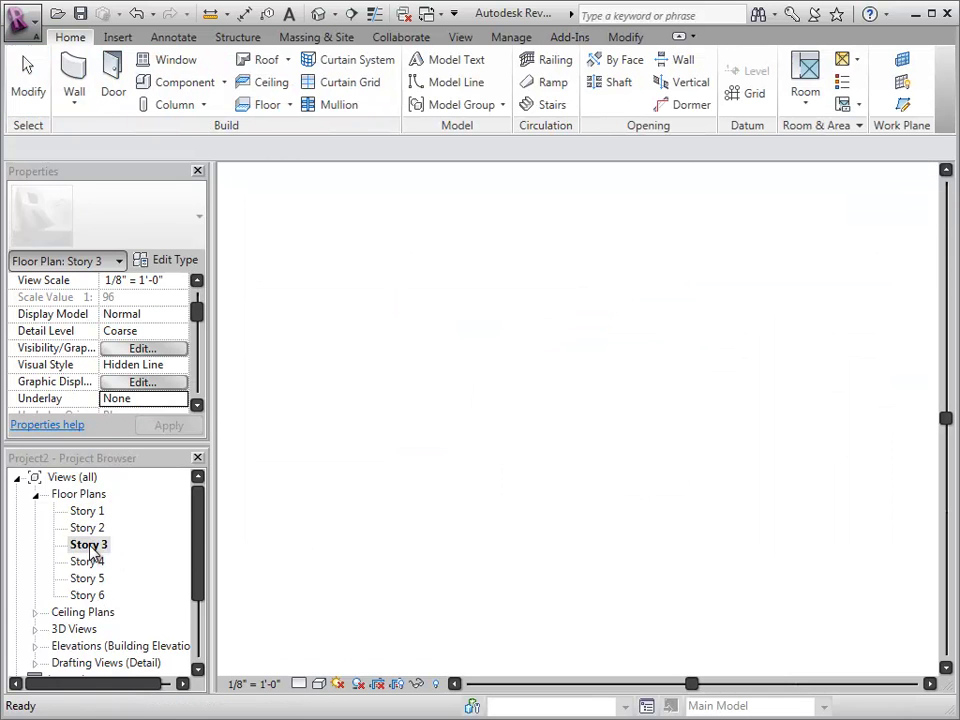
Step: Tag all untagged rooms with Room Tag With Area, then select the Open Plan Area room
click(857, 105)
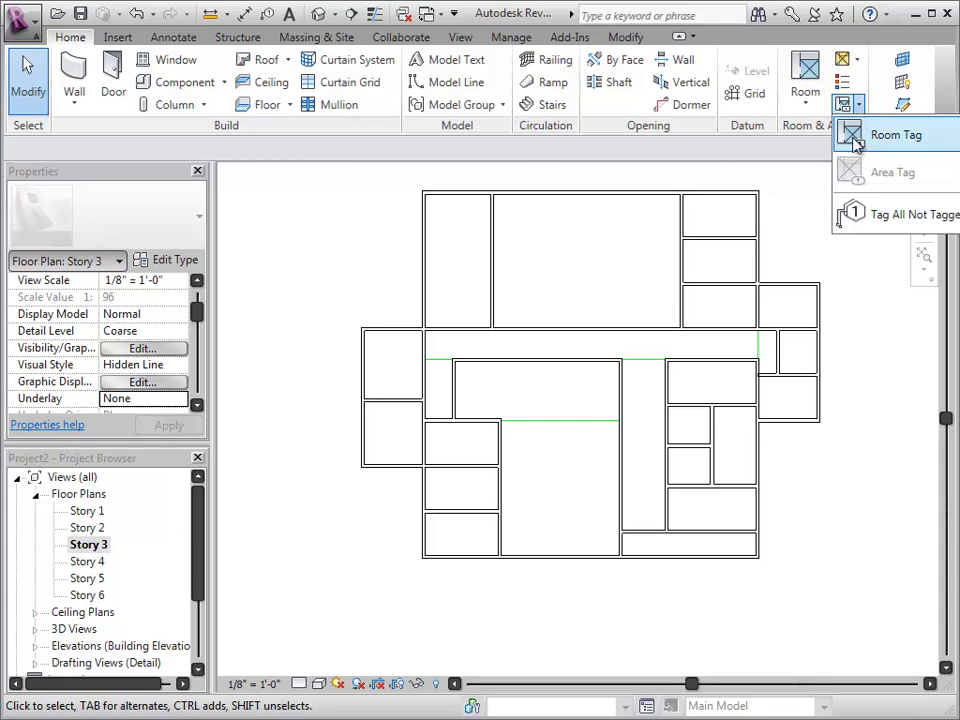
click(889, 218)
click(385, 335)
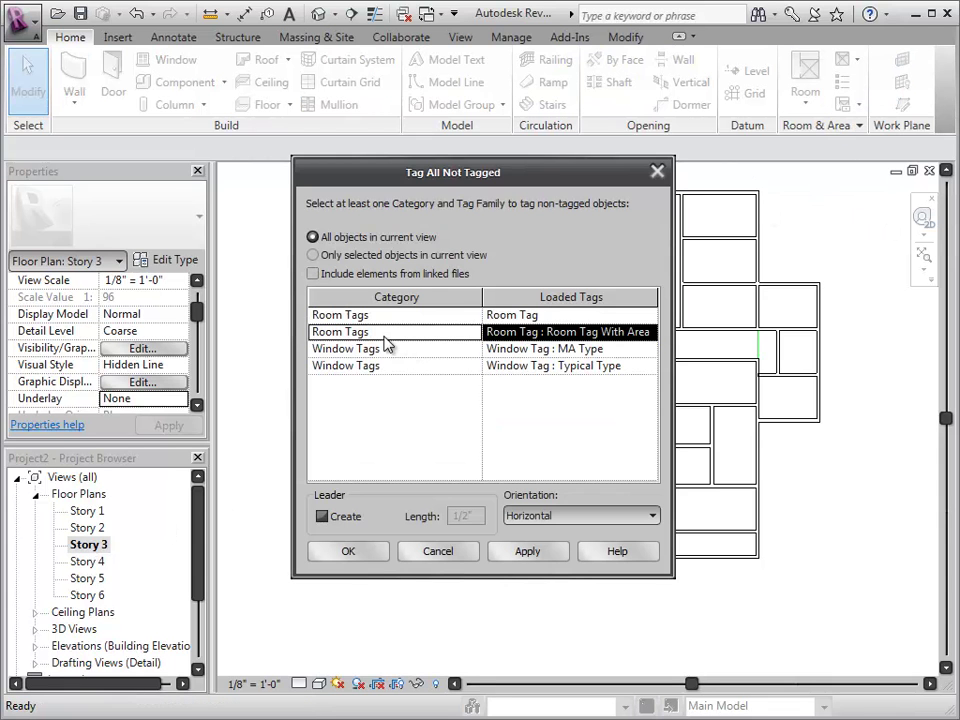
click(527, 551)
click(354, 556)
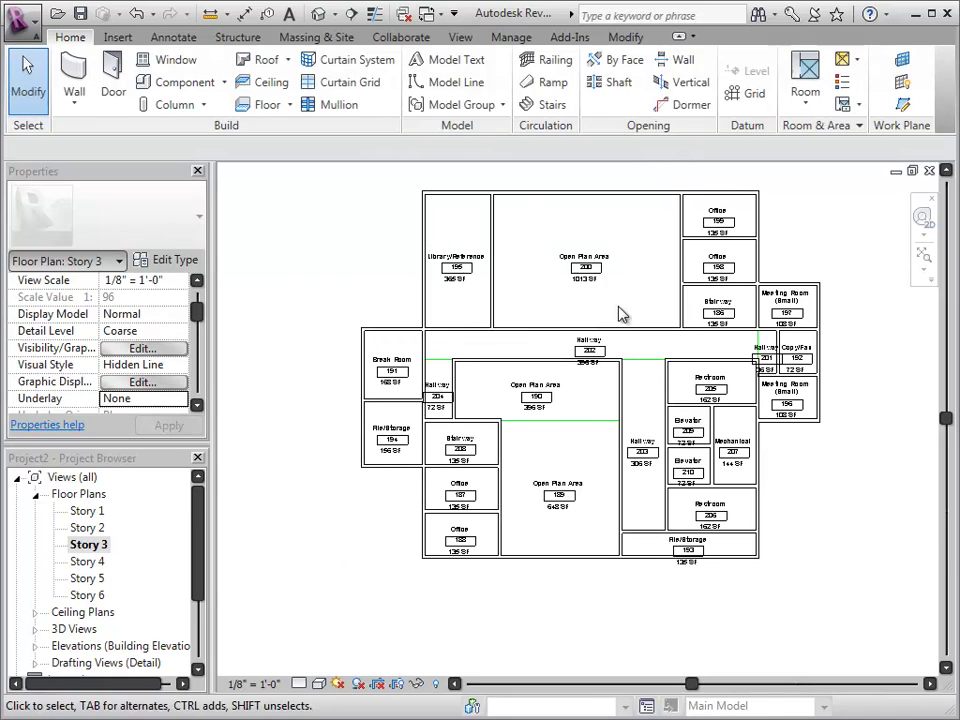
click(628, 304)
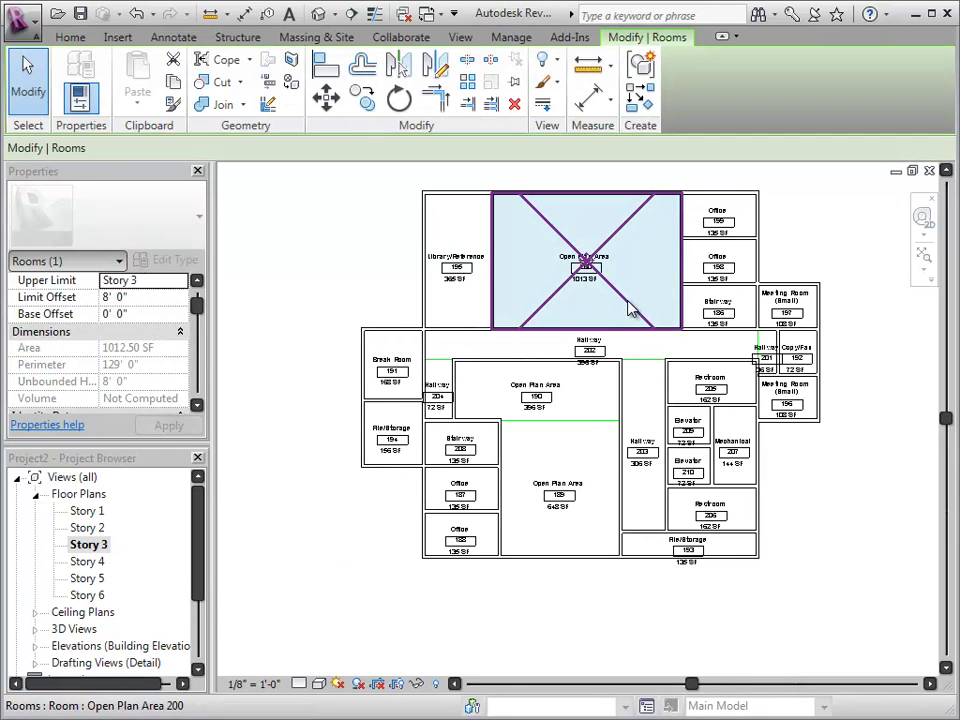
click(571, 37)
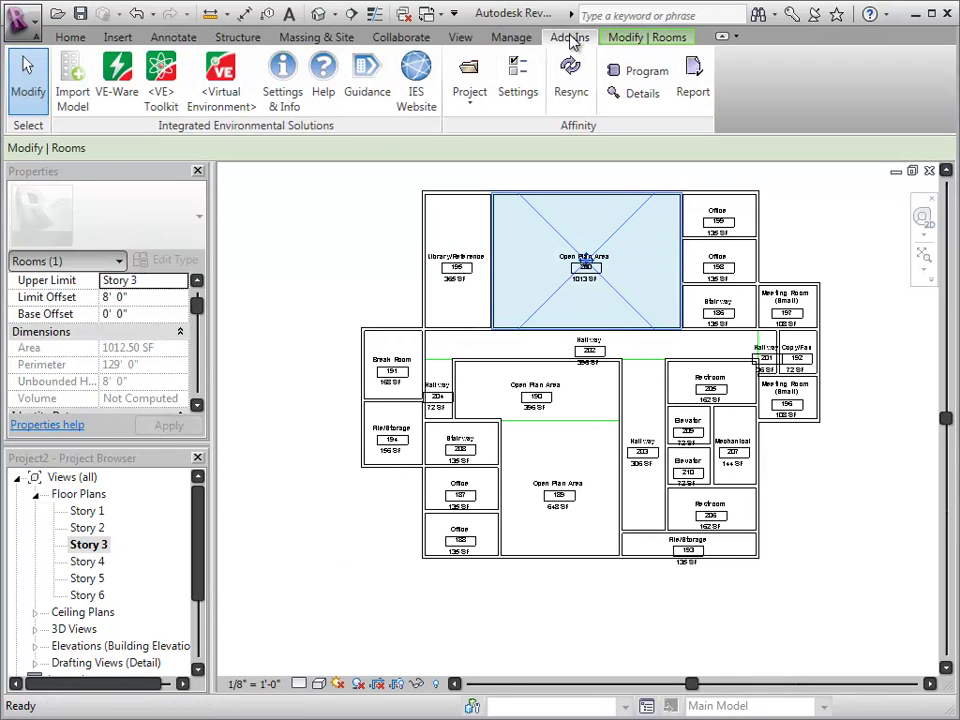
click(642, 93)
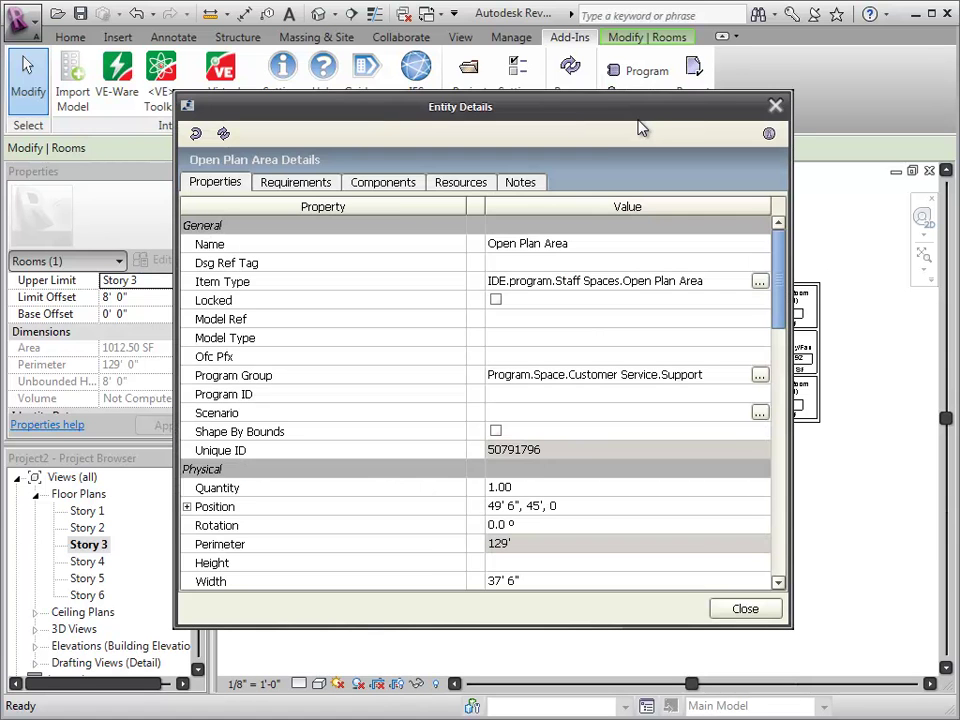
drag(561, 107, 444, 62)
mouse_move(666, 222)
mouse_down()
mouse_move(677, 291)
mouse_move(669, 520)
mouse_move(672, 204)
mouse_up()
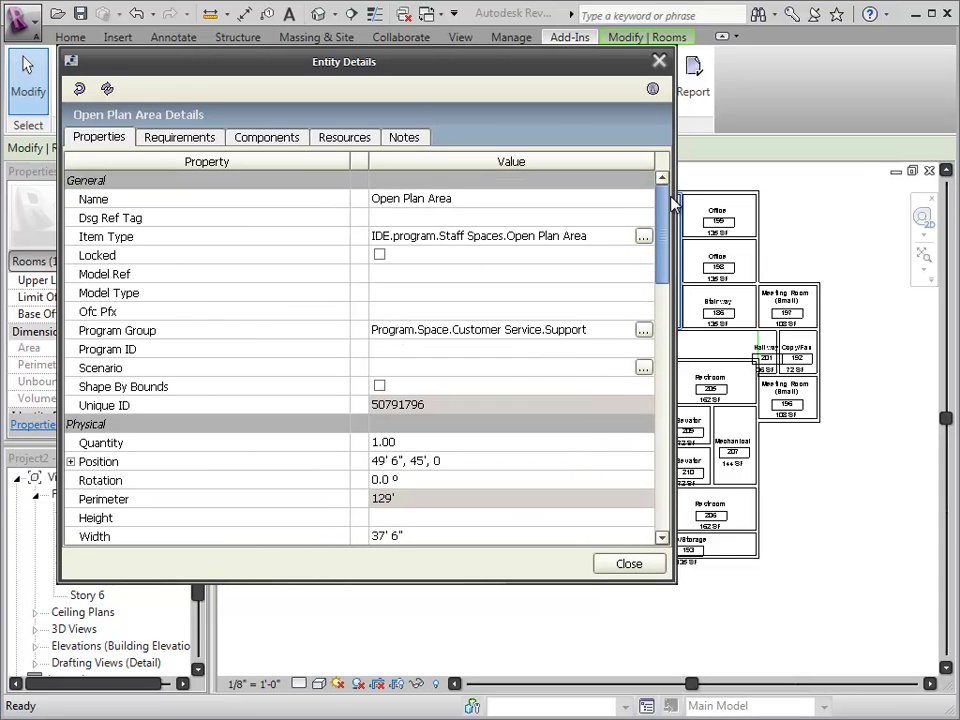
click(660, 62)
Step: Clear the room selection, open Affinity's Space Program, and flag items violating their area targets
click(835, 234)
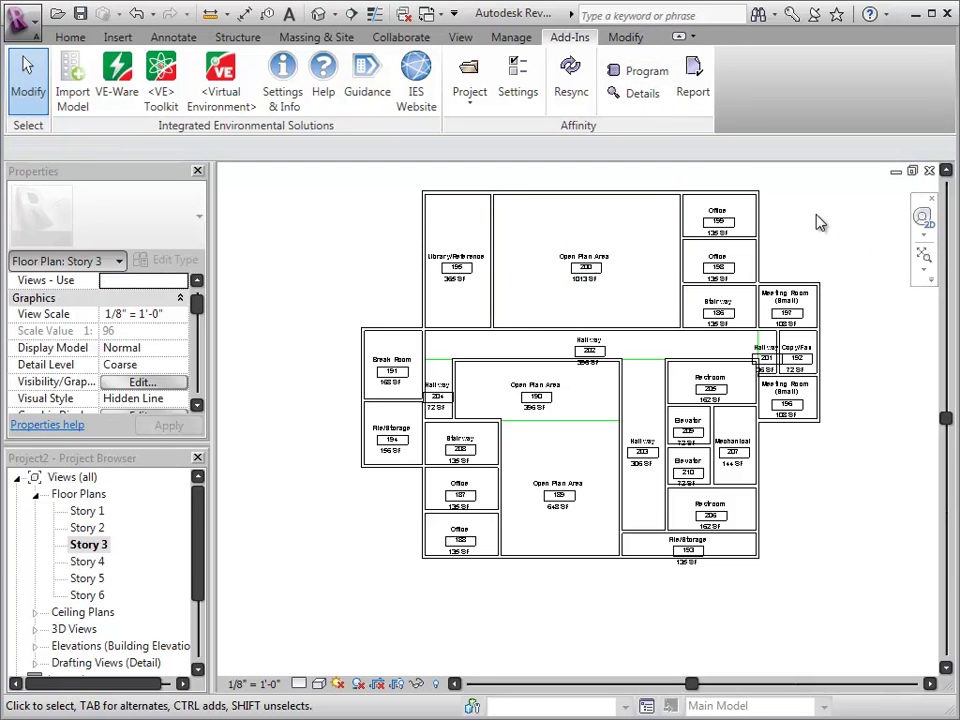
click(643, 75)
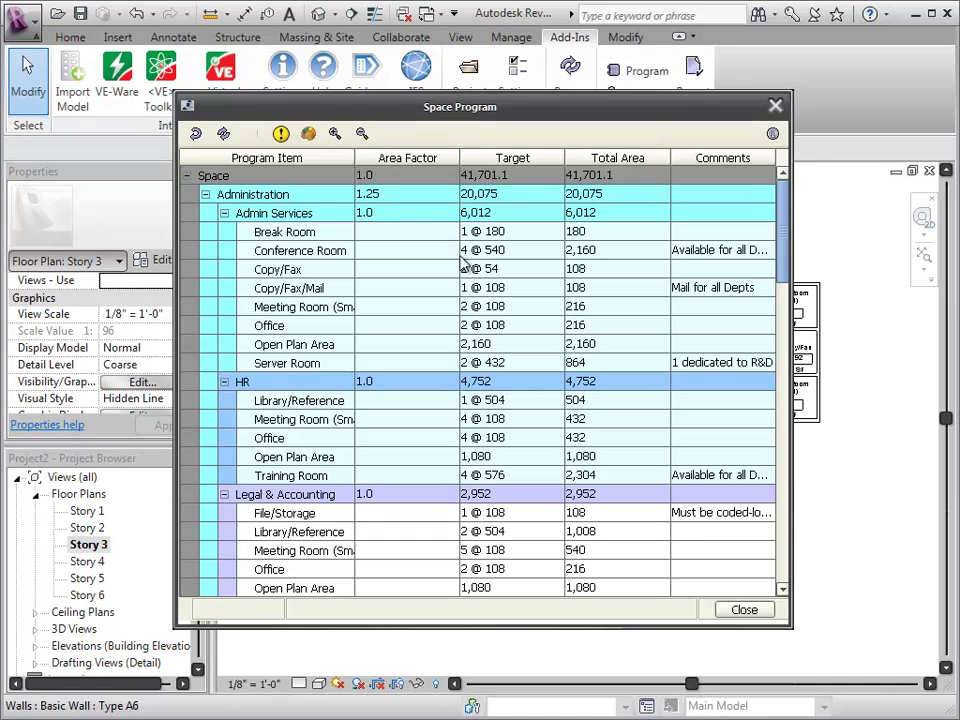
drag(783, 232, 641, 218)
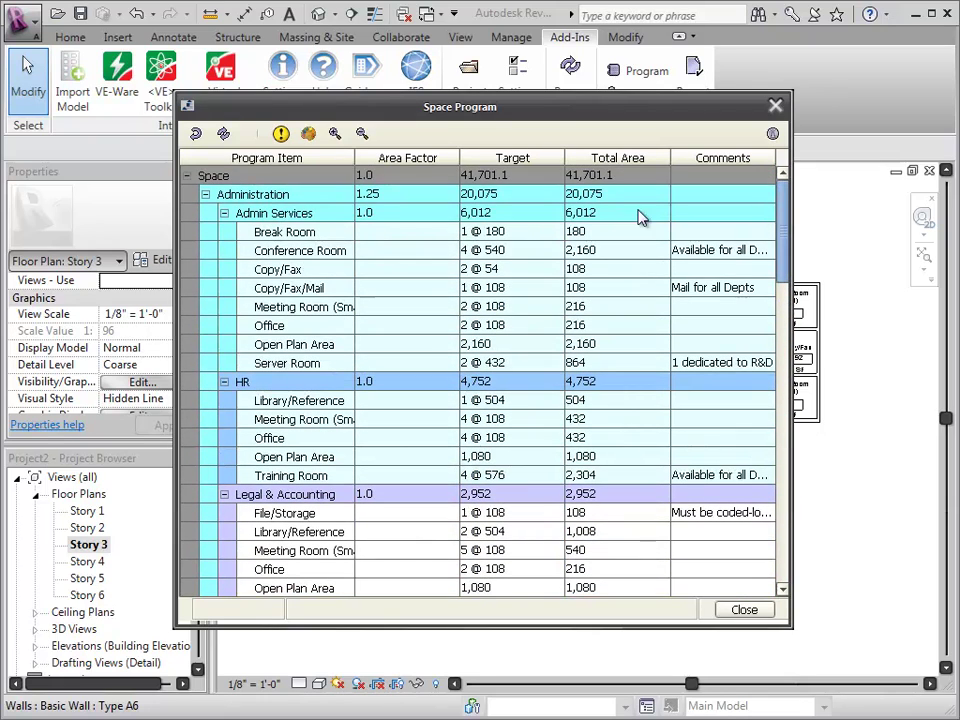
click(282, 136)
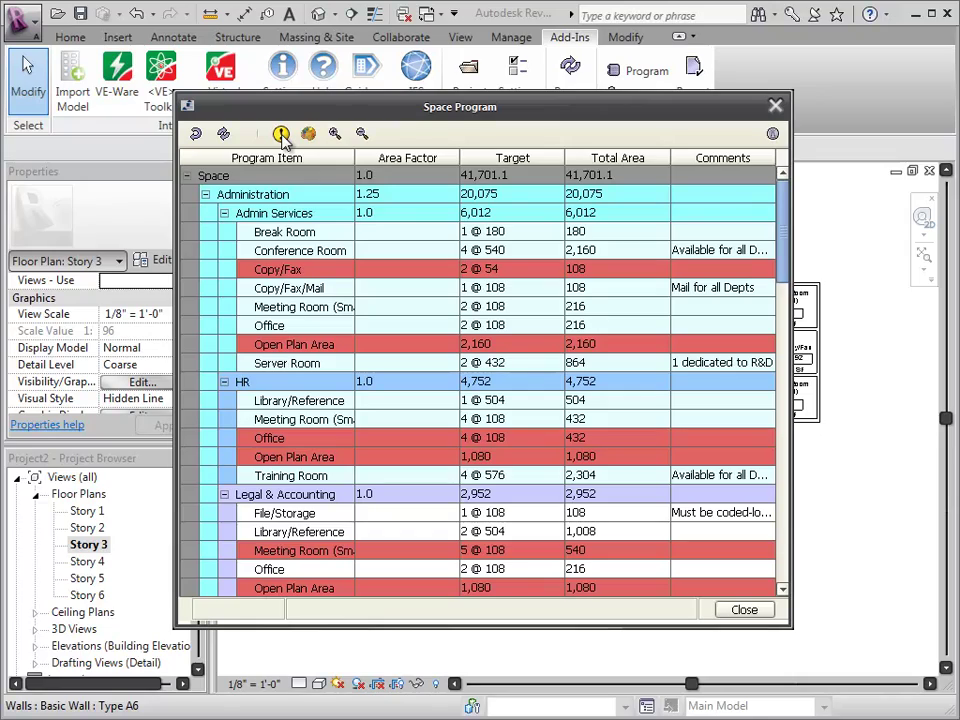